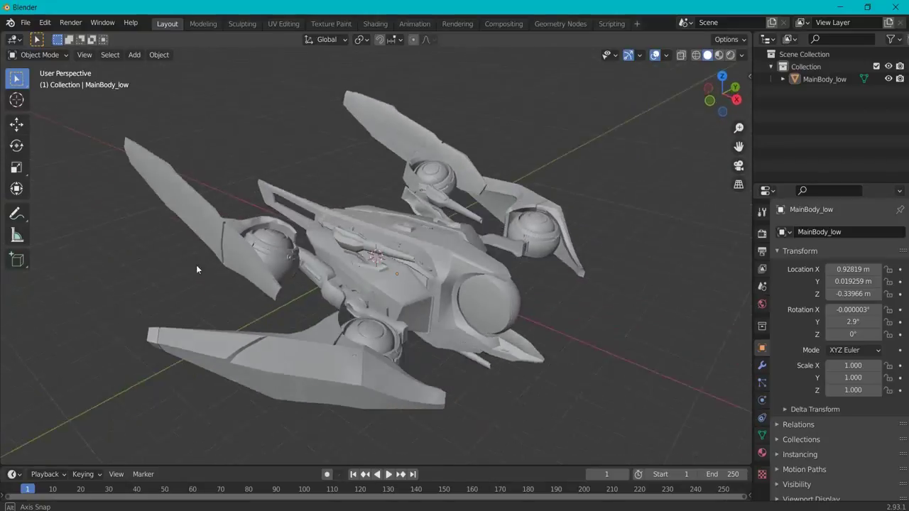
# Preview the textured spaceship in Material Preview shading and examine it from another angle
pyautogui.click(719, 54)
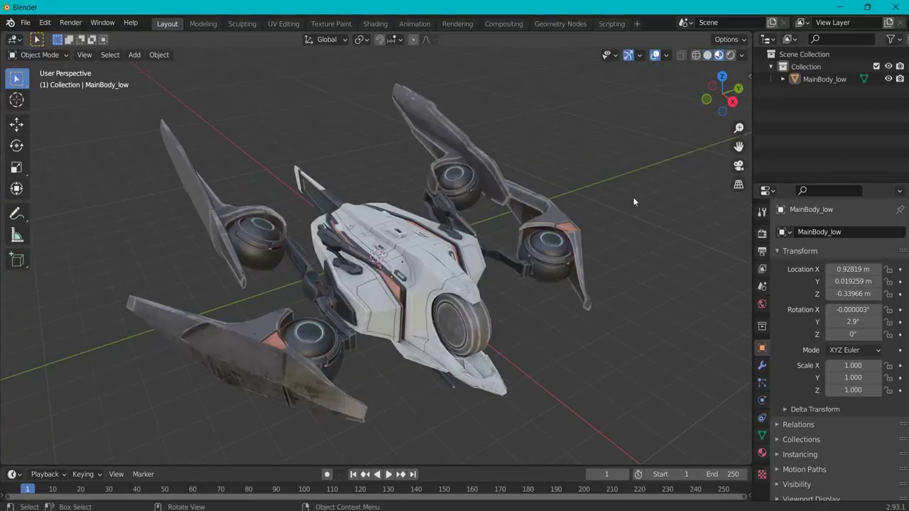
pyautogui.moveTo(634, 202)
pyautogui.mouseDown(button='middle')
pyautogui.moveTo(588, 221)
pyautogui.moveTo(502, 209)
pyautogui.moveTo(439, 180)
pyautogui.moveTo(477, 130)
pyautogui.moveTo(586, 112)
pyautogui.moveTo(671, 172)
pyautogui.mouseUp(button='middle')
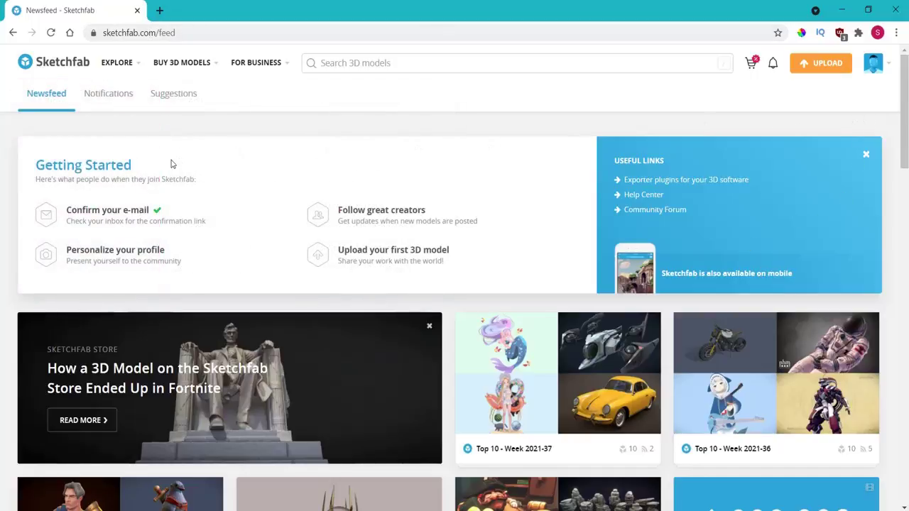
# Switch to Sketchfab in the browser and open the Cars & Vehicles model category
pyautogui.moveTo(117, 67)
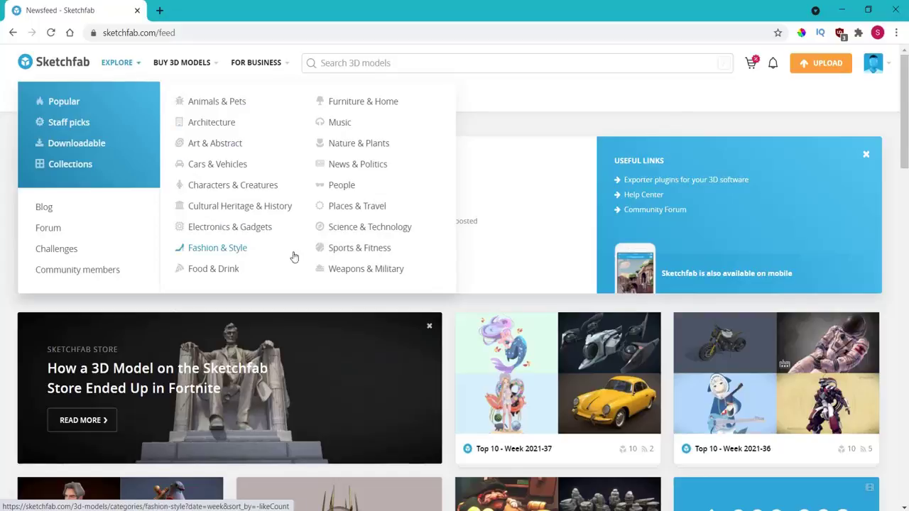
pyautogui.click(201, 168)
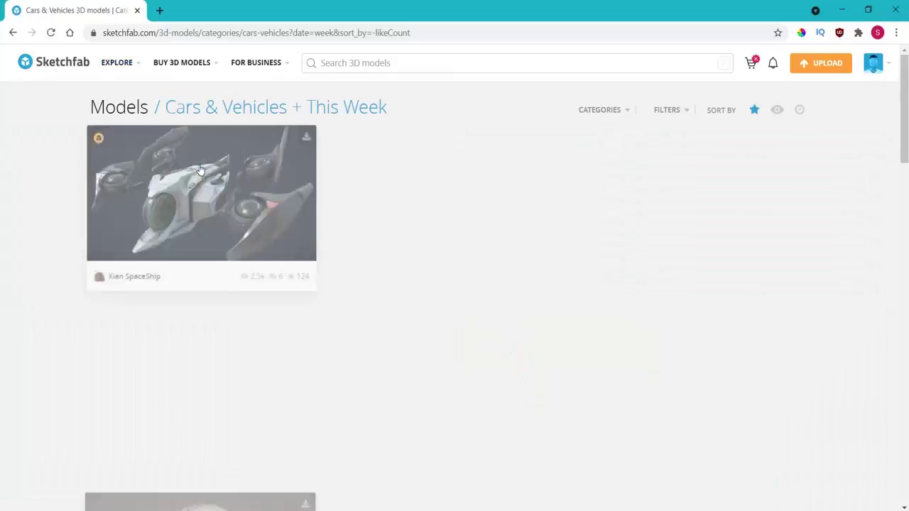
pyautogui.click(617, 113)
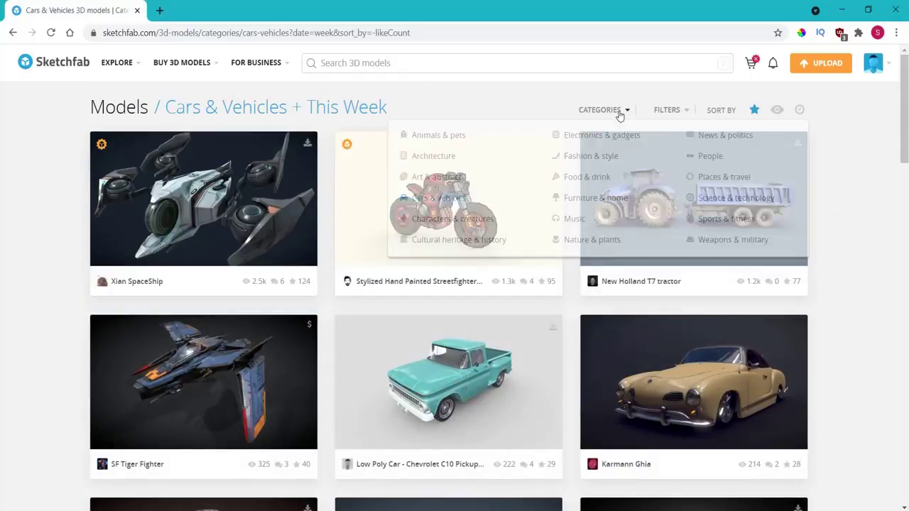
# Filter the vehicle models to downloadable ones with the CC BY license
pyautogui.click(668, 111)
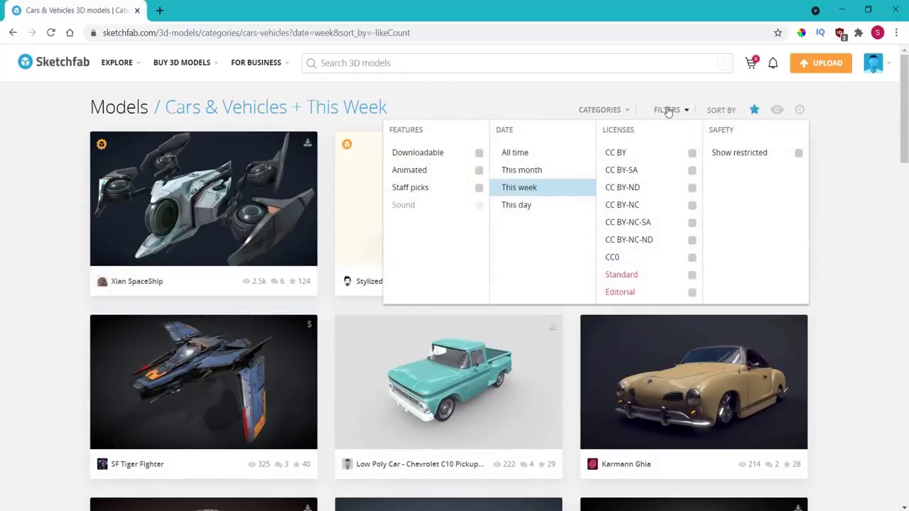
pyautogui.click(616, 157)
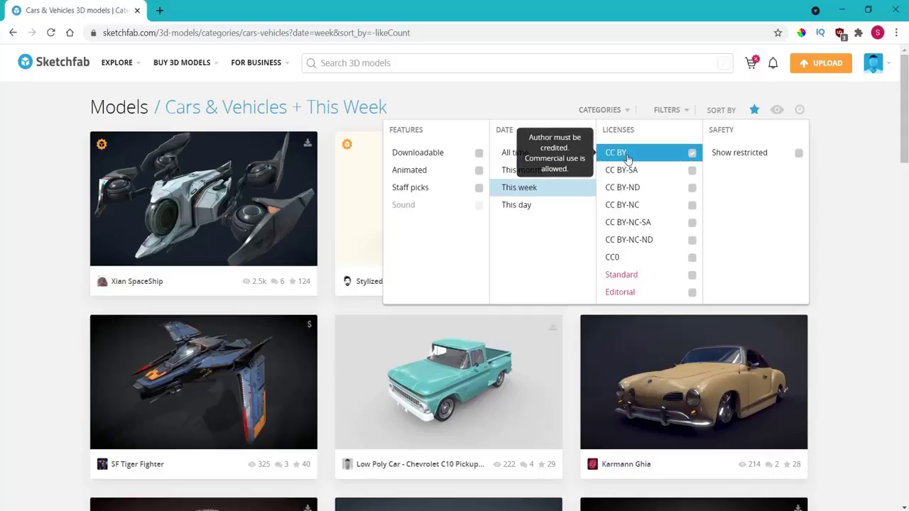
pyautogui.click(618, 260)
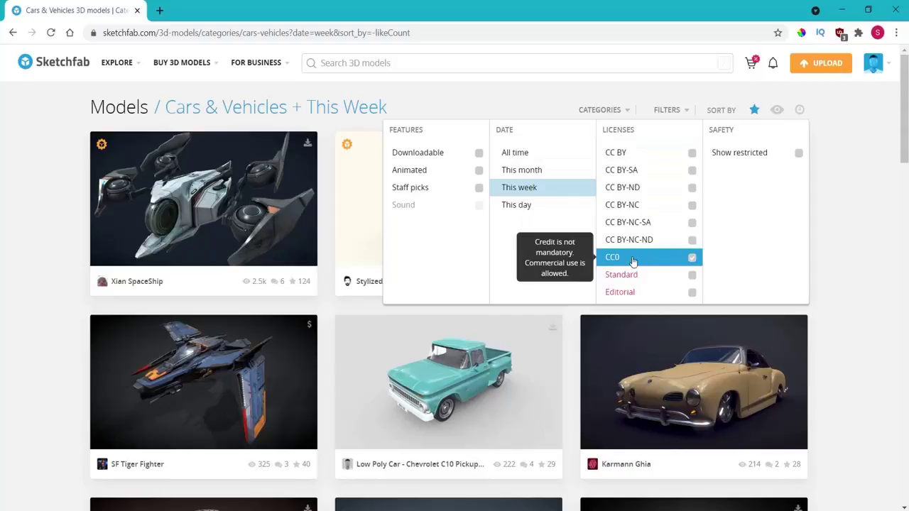
pyautogui.click(692, 156)
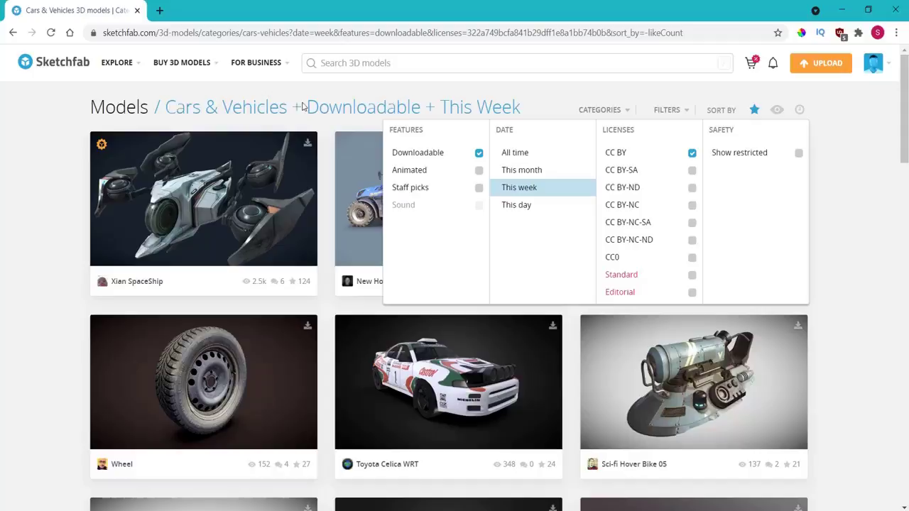
pyautogui.click(869, 168)
# Open the Xian SpaceShip model page and download the model in its original FBX format
pyautogui.scroll(-3, 469, 369)
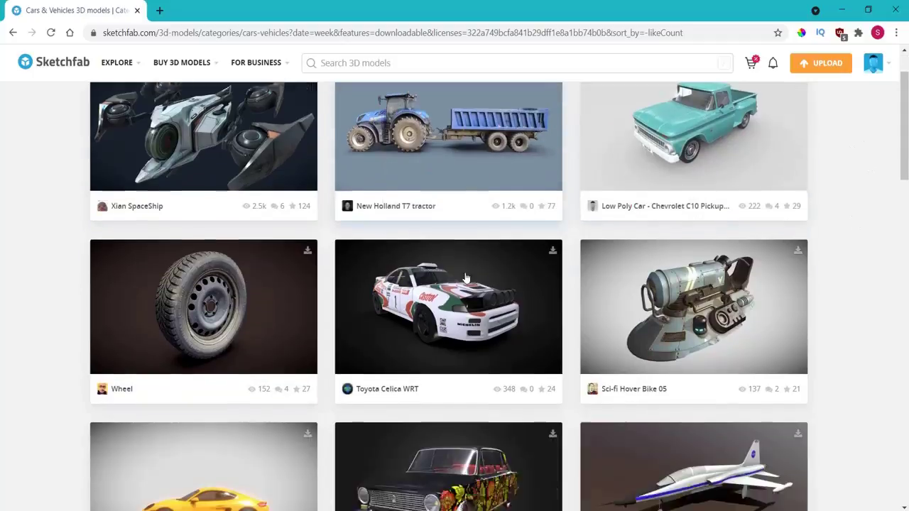
pyautogui.scroll(3, 360, 367)
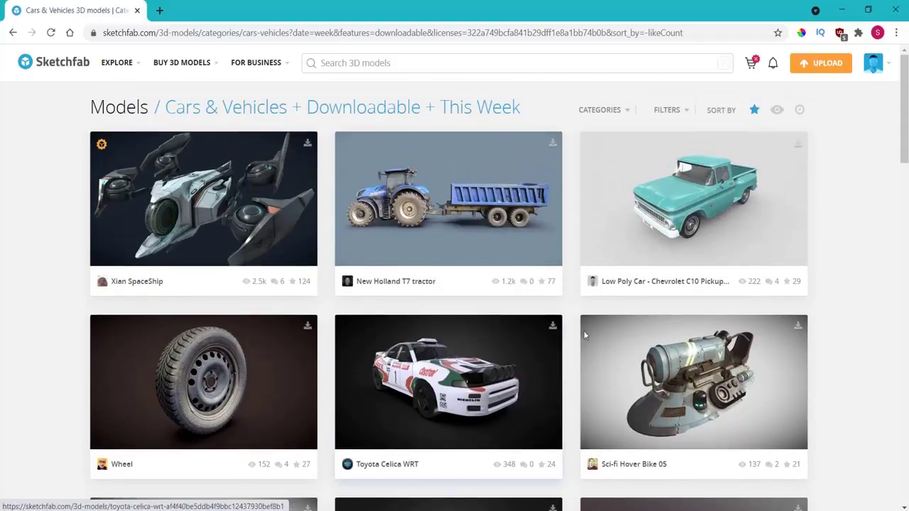
pyautogui.click(216, 226)
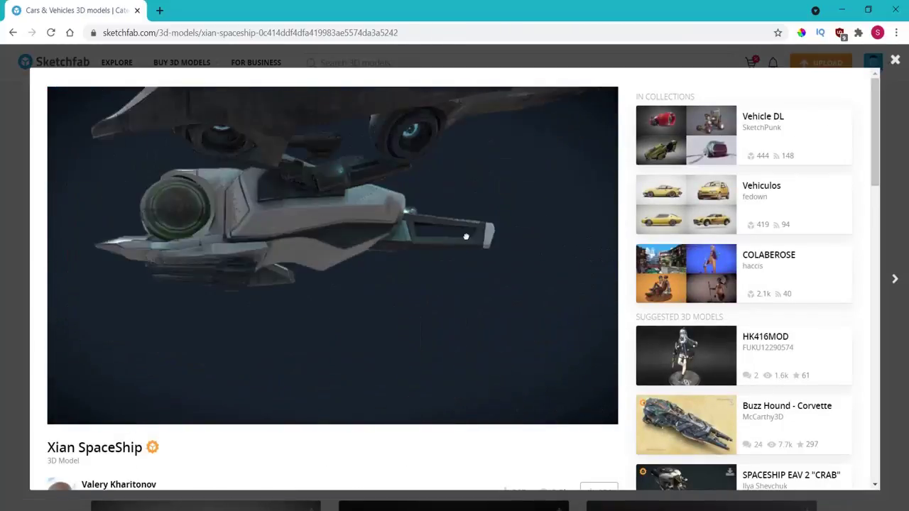
pyautogui.scroll(-2, 462, 346)
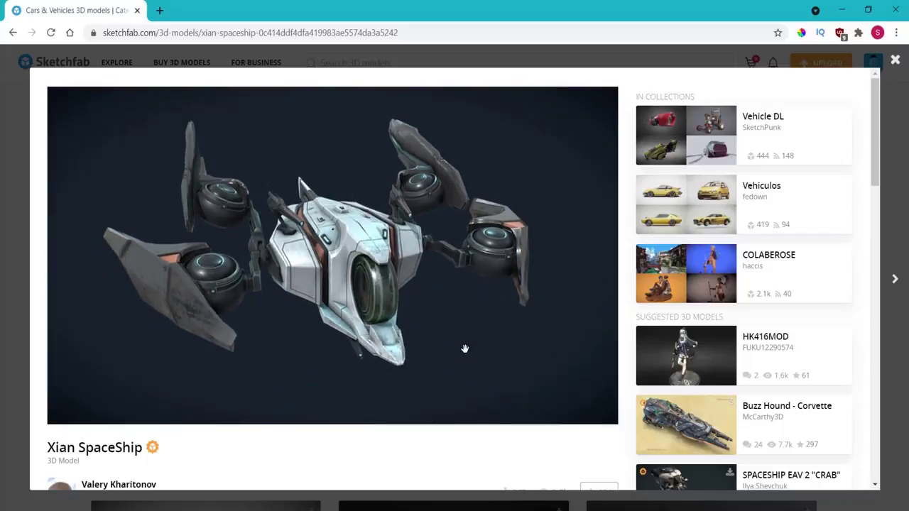
pyautogui.scroll(-4, 482, 426)
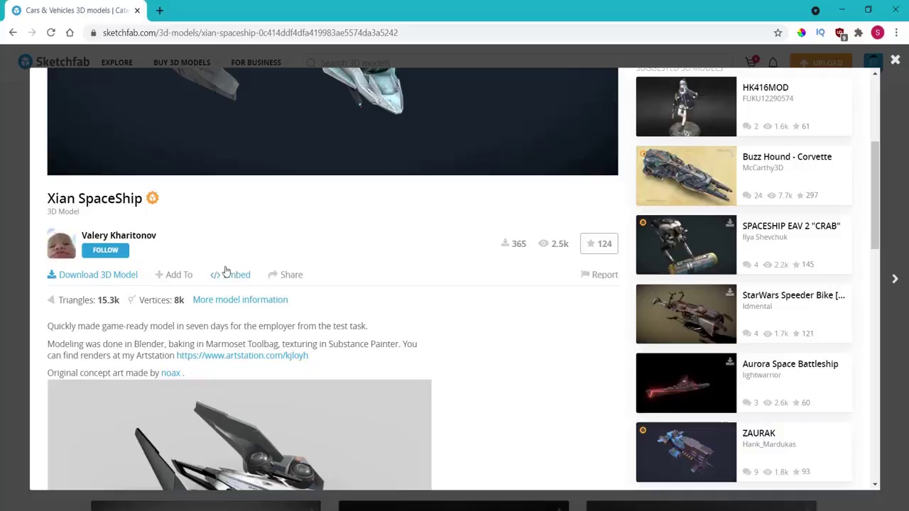
pyautogui.click(92, 277)
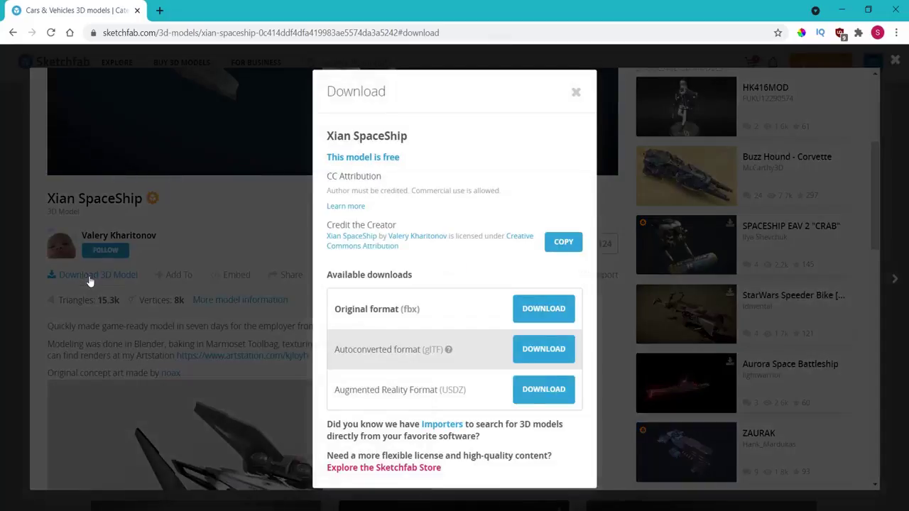
pyautogui.click(538, 314)
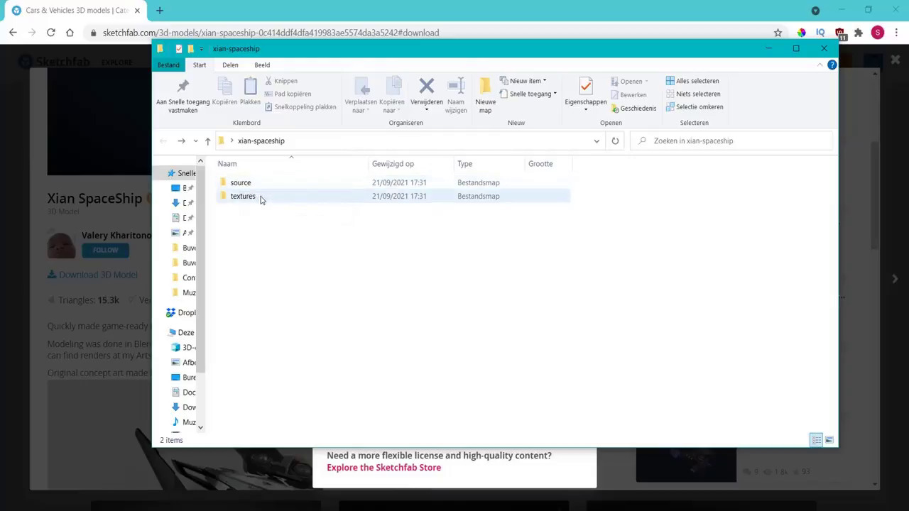
# Examine the contents of the source and textures folders inside the extracted xian-spaceship folder
pyautogui.doubleClick(249, 188)
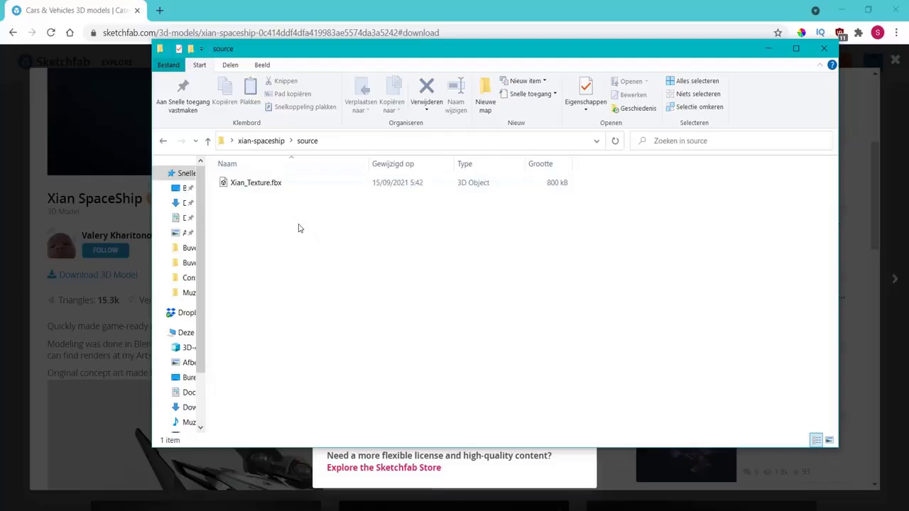
pyautogui.moveTo(295, 234); pyautogui.dragTo(364, 284)
pyautogui.press('BackSpace')
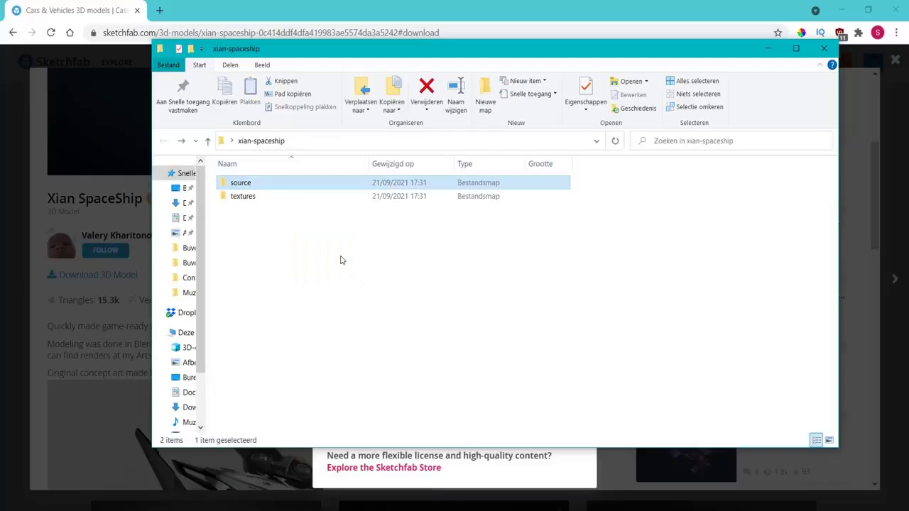
pyautogui.doubleClick(245, 197)
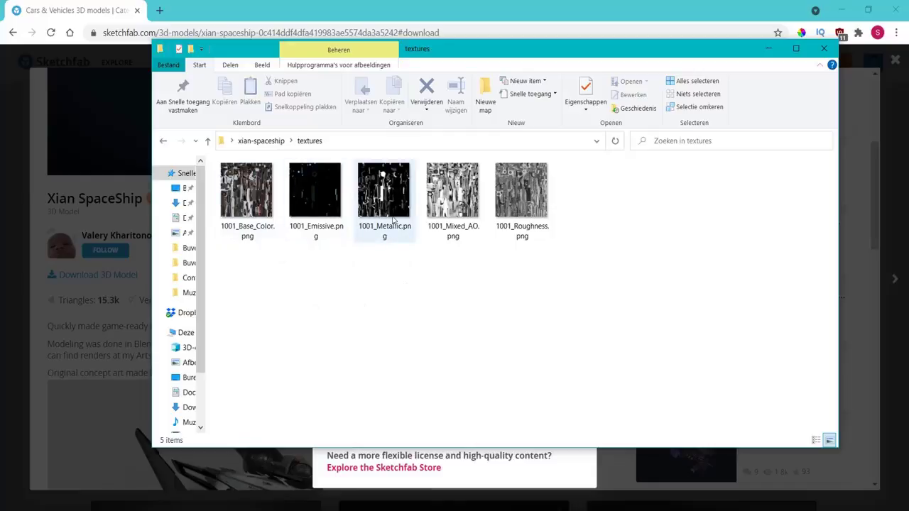
pyautogui.click(548, 239)
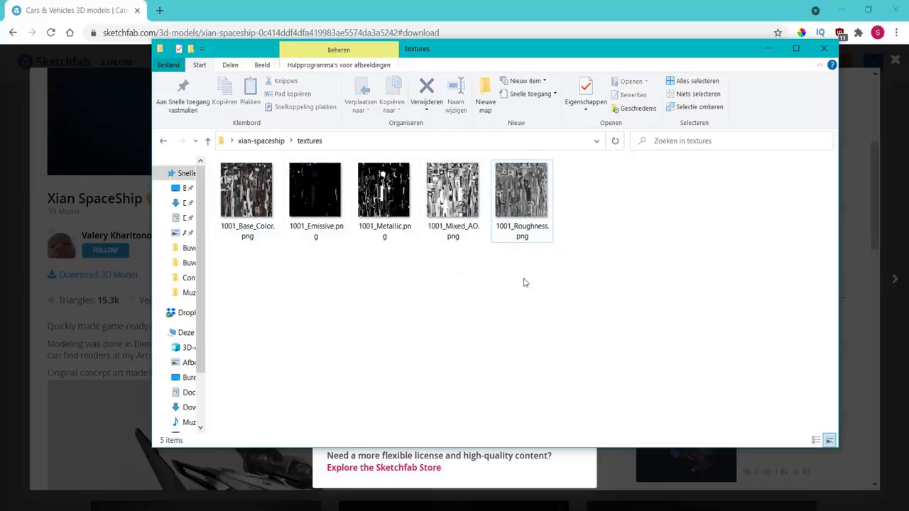
pyautogui.press('BackSpace')
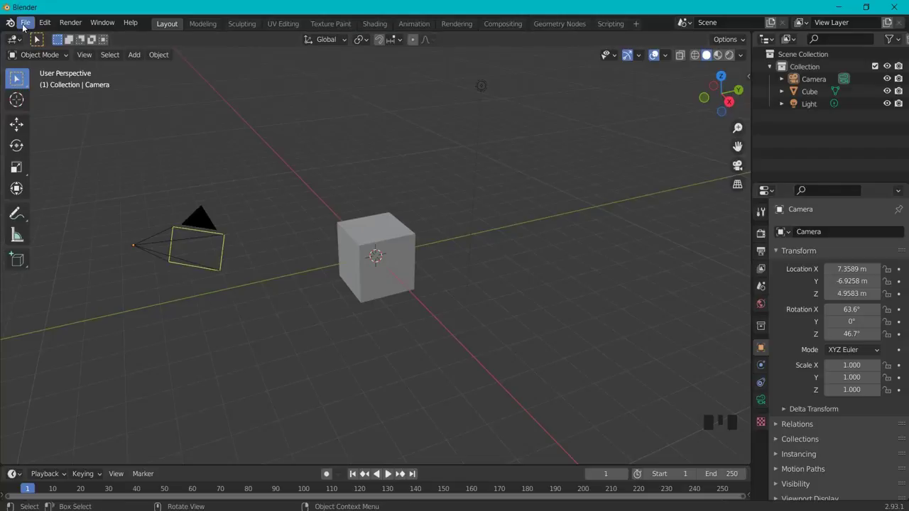
# Switch to Blender and import Xian_Texture.fbx from the source folder of xian-spaceship on the Desktop
pyautogui.click(25, 25)
pyautogui.moveTo(71, 194)
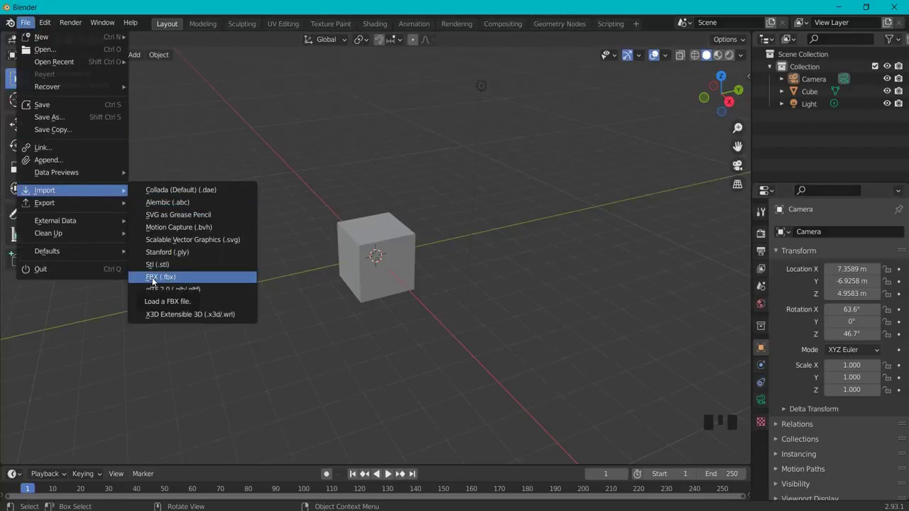
pyautogui.click(153, 279)
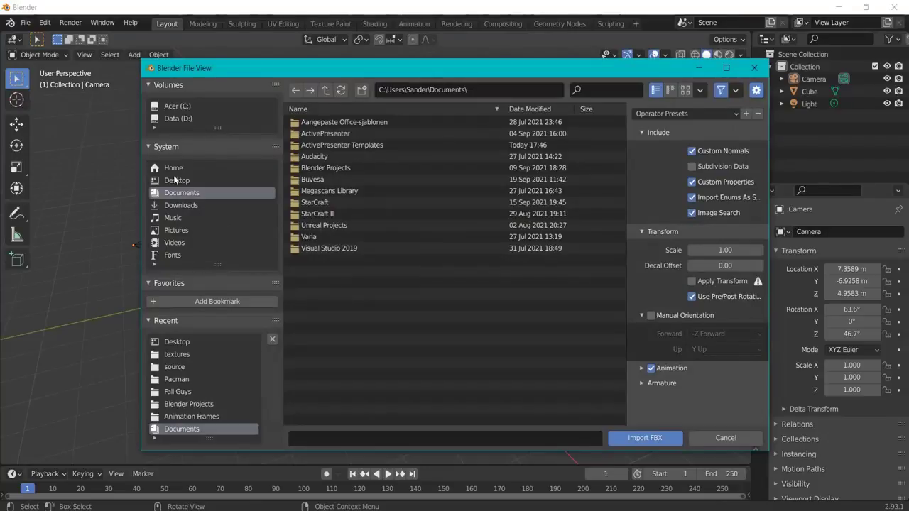
pyautogui.click(174, 181)
pyautogui.click(305, 146)
pyautogui.doubleClick(304, 146)
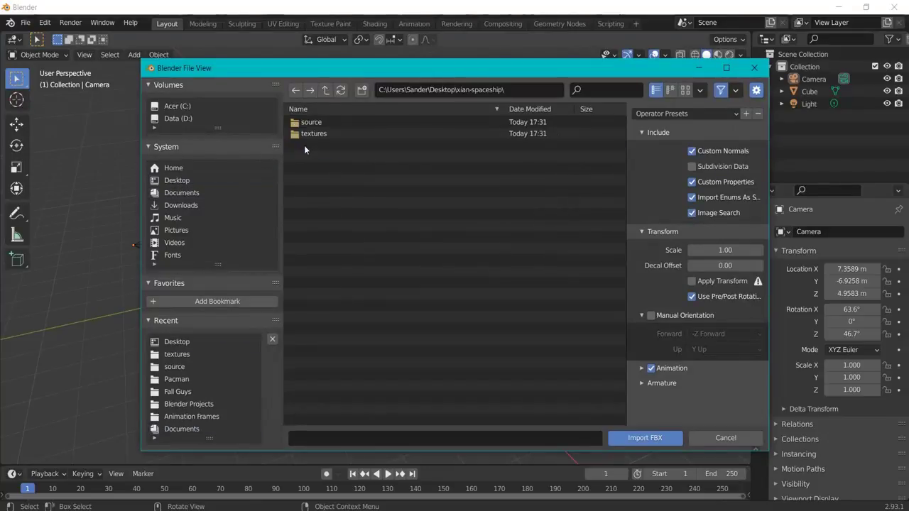
pyautogui.doubleClick(310, 121)
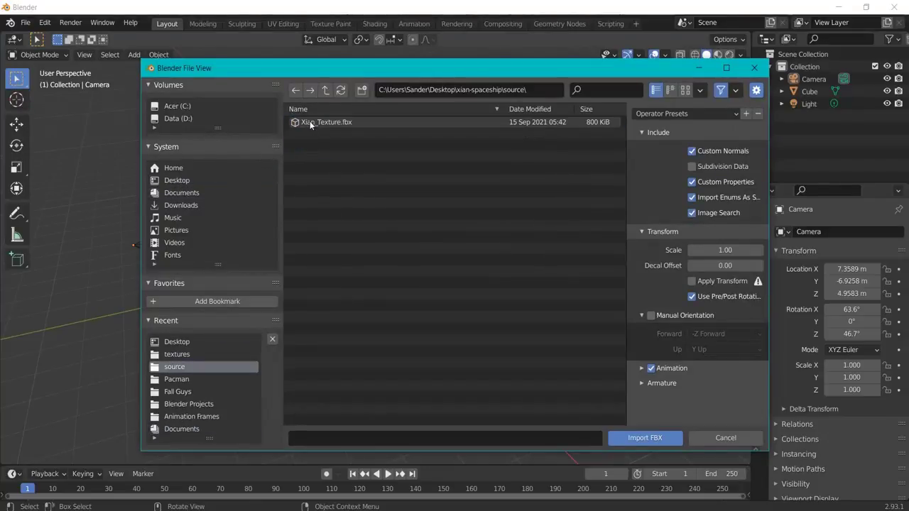
pyautogui.doubleClick(347, 122)
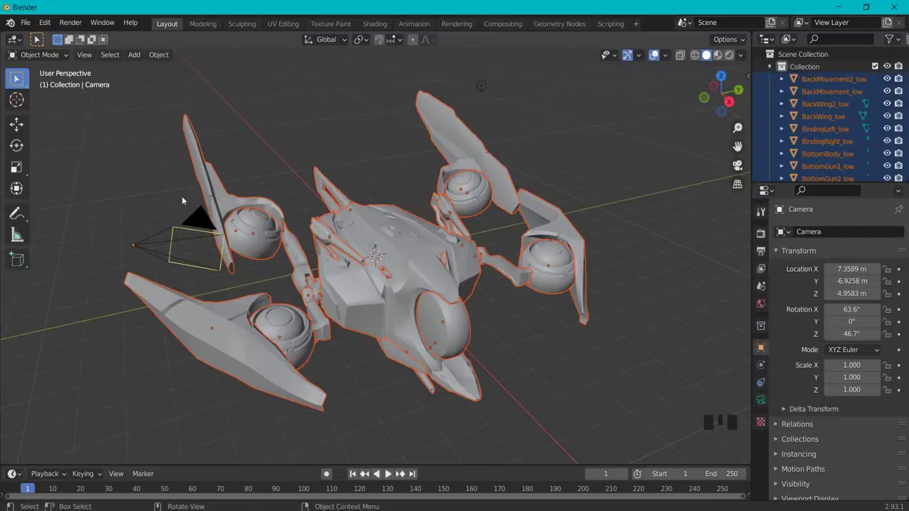
# Delete the default camera and light from the scene
pyautogui.click(197, 225)
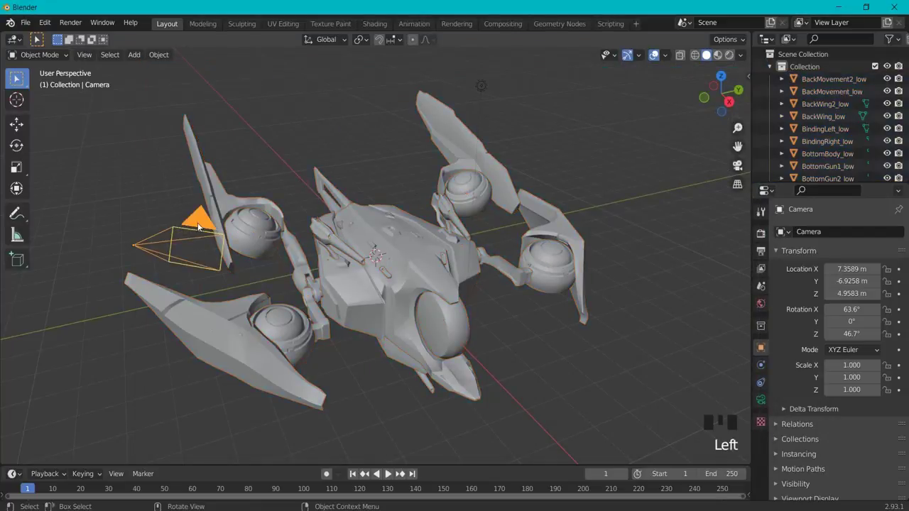
pyautogui.press('Delete')
pyautogui.click(480, 85)
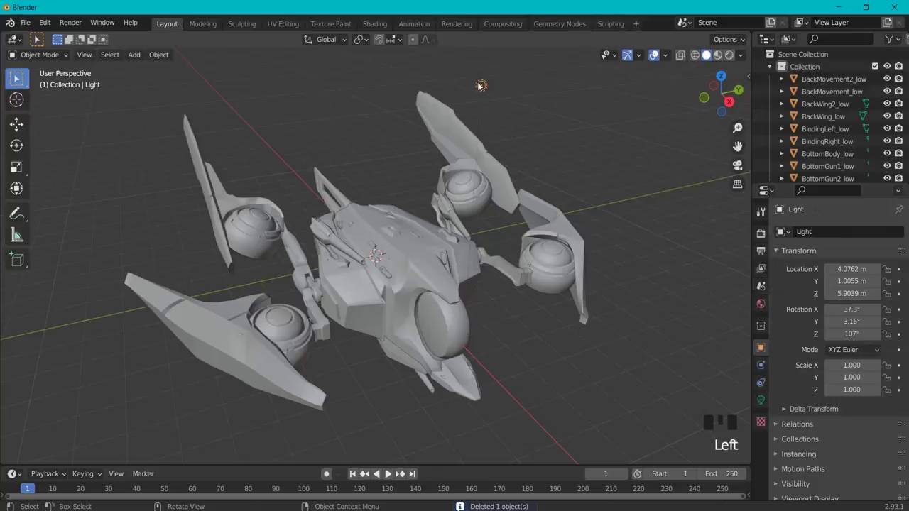
pyautogui.press('Delete')
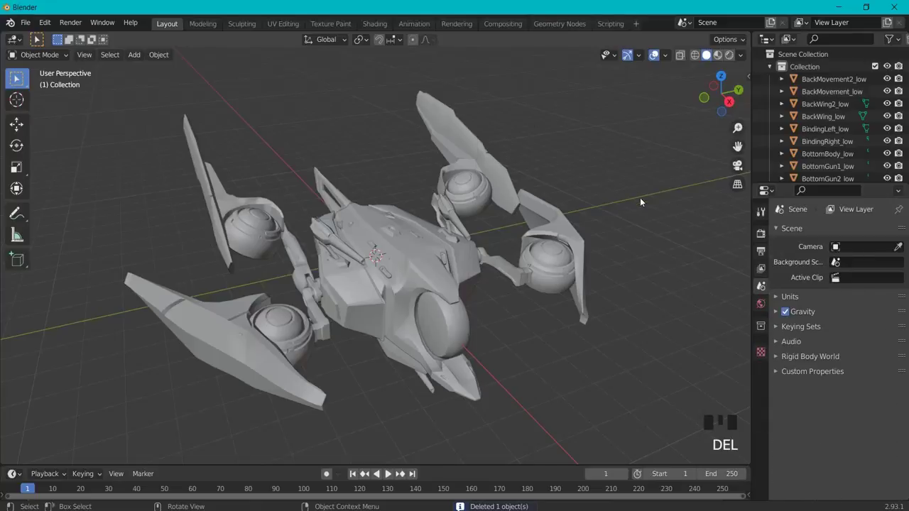
# Join all objects in the scene into one mesh with MainBody_low as the active object
pyautogui.moveTo(640, 198); pyautogui.dragTo(609, 205, button='middle')
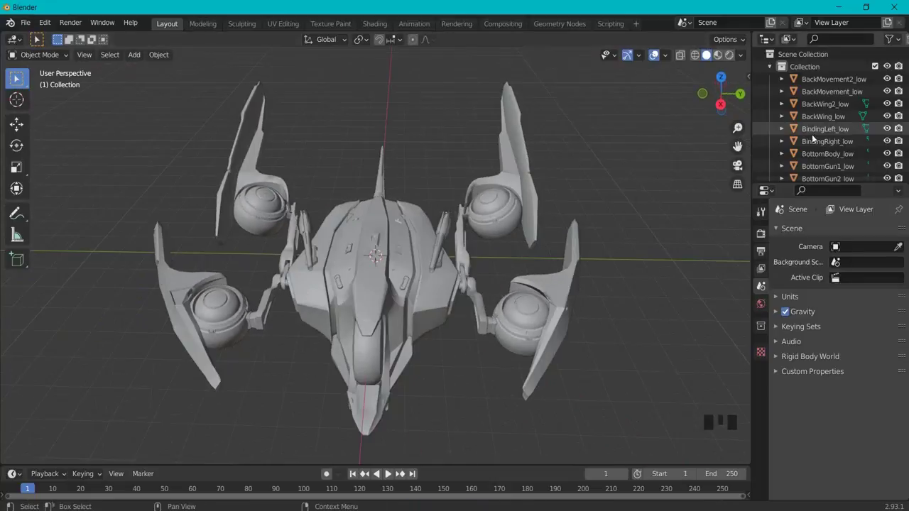
pyautogui.scroll(-8, 810, 156)
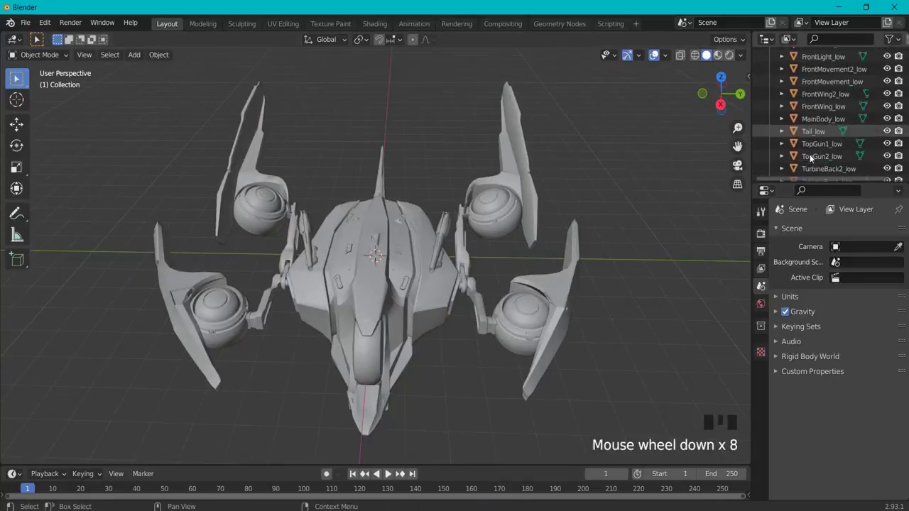
pyautogui.scroll(9, 810, 154)
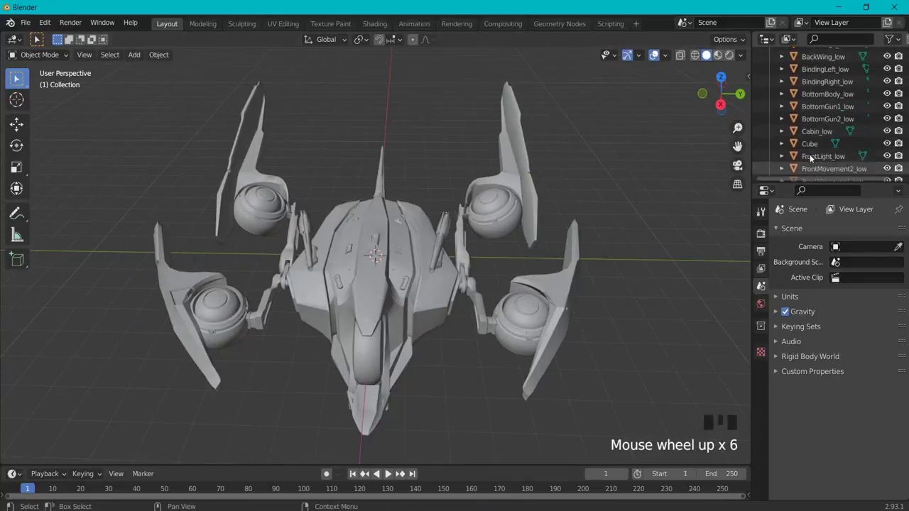
pyautogui.click(396, 241)
pyautogui.press('a')
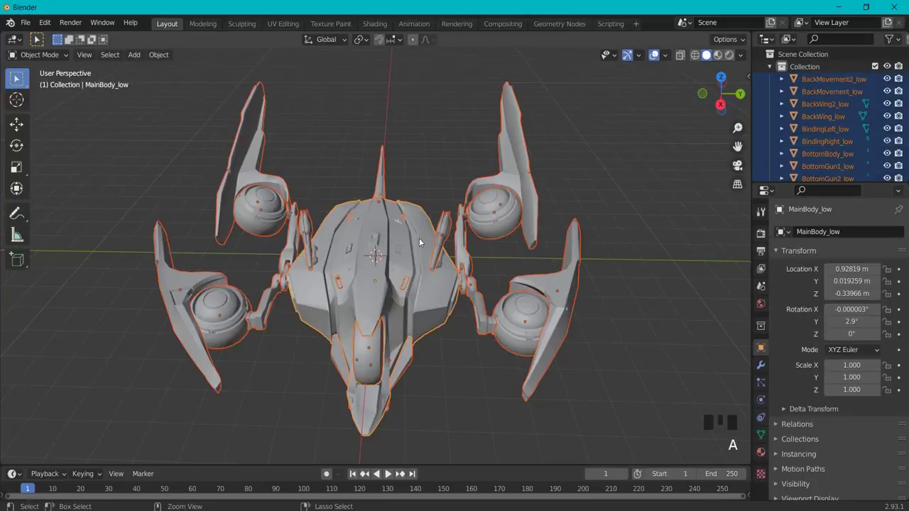
pyautogui.hotkey('ctrl', 'j')
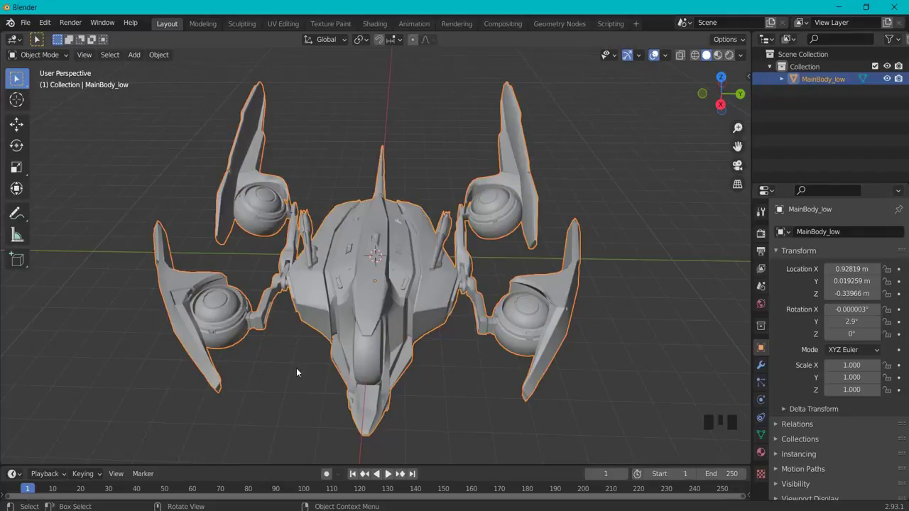
# Try moving the joined spaceship as a single object
pyautogui.click(462, 388)
pyautogui.click(405, 282)
pyautogui.press('g')
pyautogui.rightClick(470, 220)
pyautogui.moveTo(514, 352); pyautogui.dragTo(546, 334, button='middle')
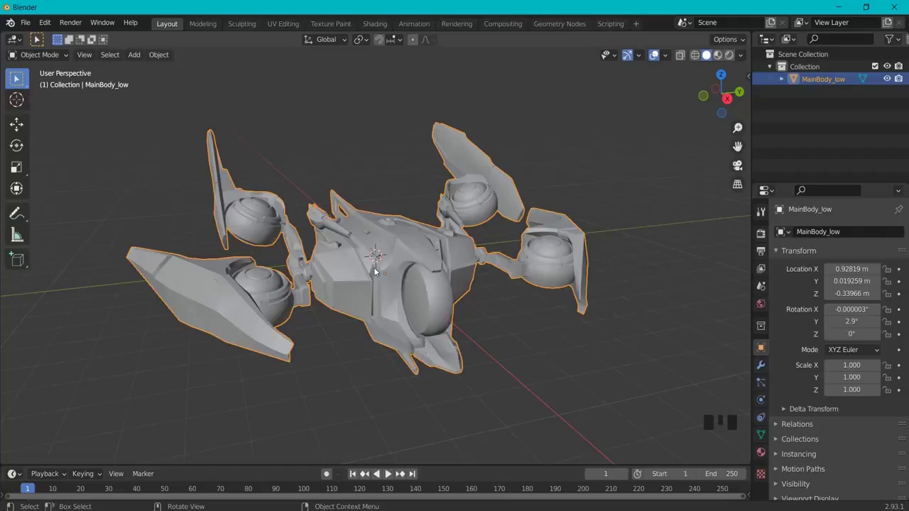
# Open the Shading workspace and bring the image texture node of the spaceship's UV.001 material into view
pyautogui.click(373, 24)
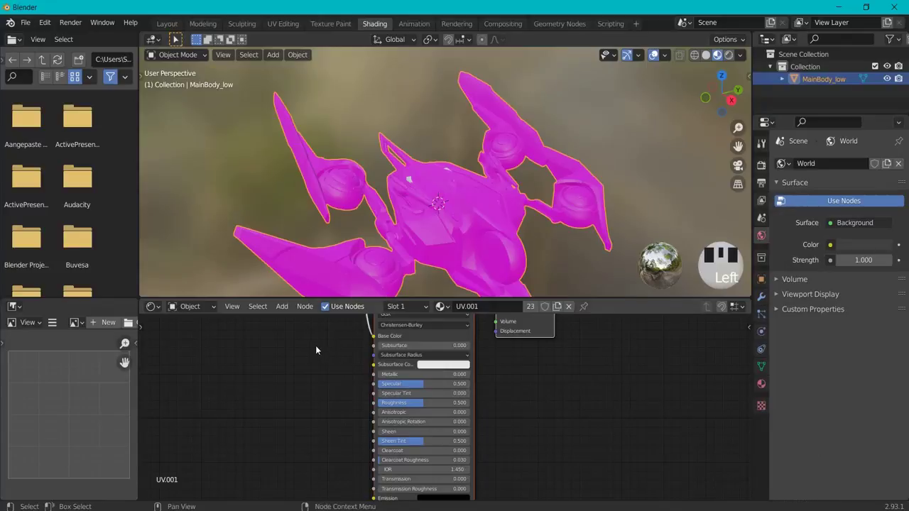
pyautogui.moveTo(315, 346); pyautogui.dragTo(471, 397, button='middle')
pyautogui.moveTo(422, 364); pyautogui.dragTo(470, 411, button='middle')
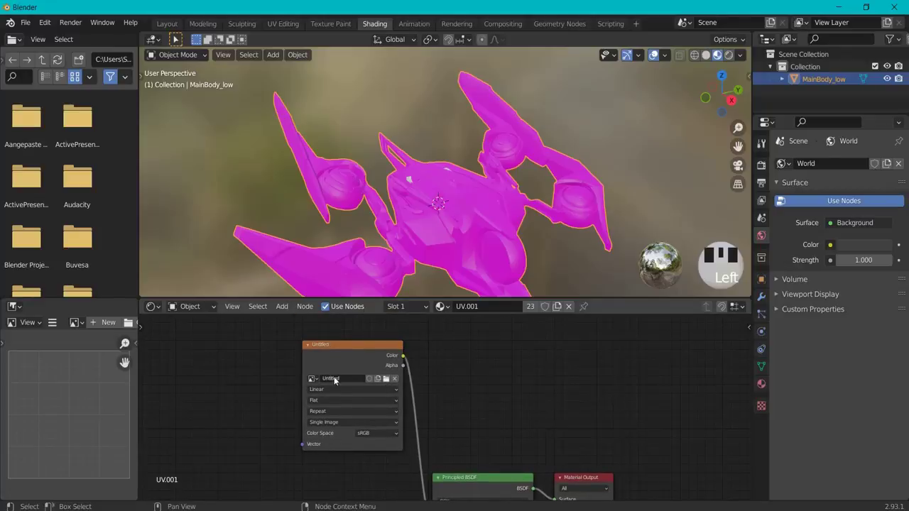
# Switch to File Explorer, examine the images in the textures folder of xian-spaceship, and return to Blender
pyautogui.hotkey('alt', 'Tab')
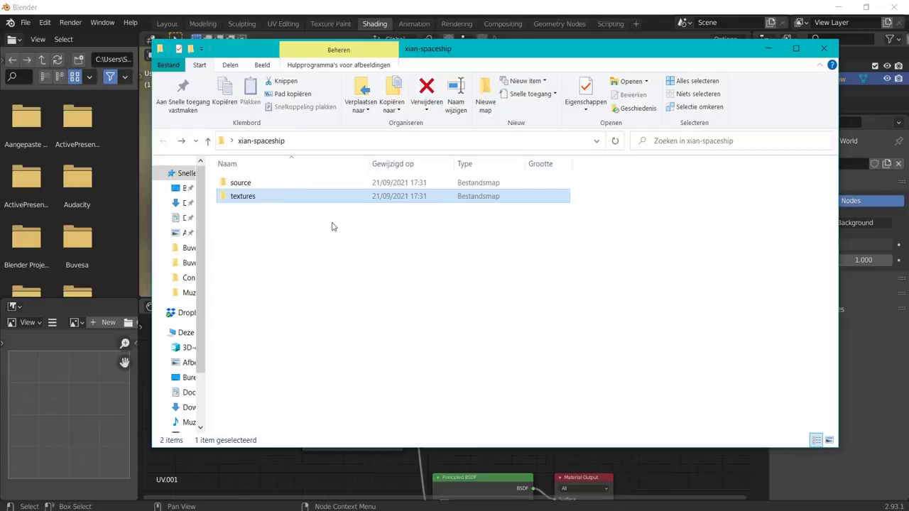
pyautogui.doubleClick(285, 183)
pyautogui.press('BackSpace')
pyautogui.doubleClick(266, 198)
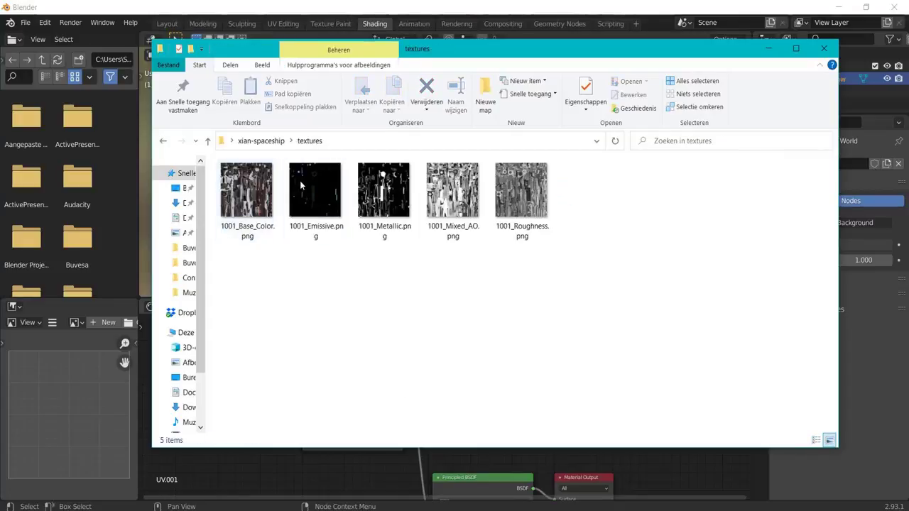
pyautogui.click(248, 230)
pyautogui.hotkey('alt', 'Tab')
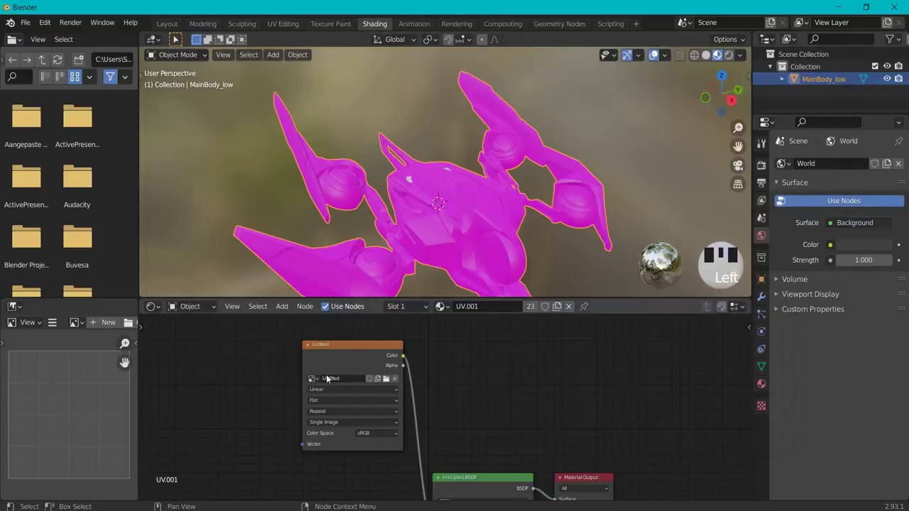
# Load 1001_Base_Color.png from the textures folder of xian-spaceship on the Desktop into the material's image texture node
pyautogui.click(387, 380)
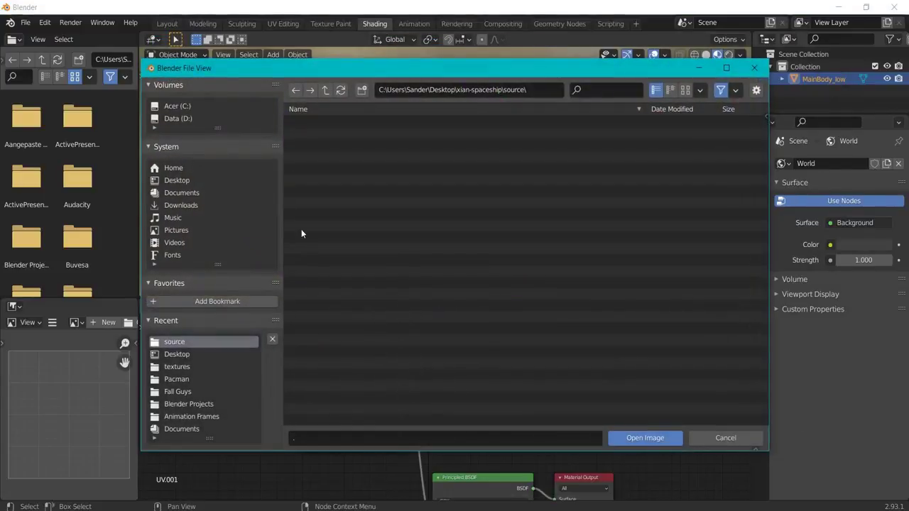
pyautogui.click(180, 181)
pyautogui.click(312, 146)
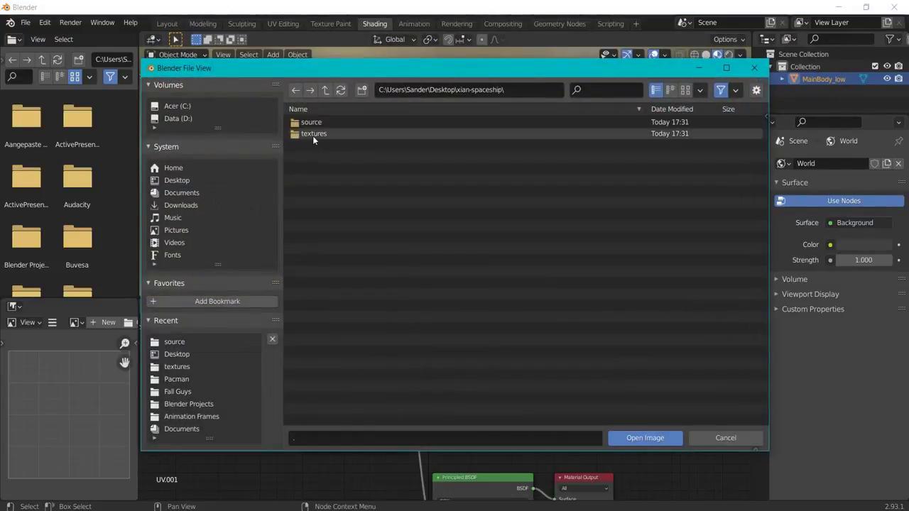
pyautogui.click(313, 135)
pyautogui.click(328, 121)
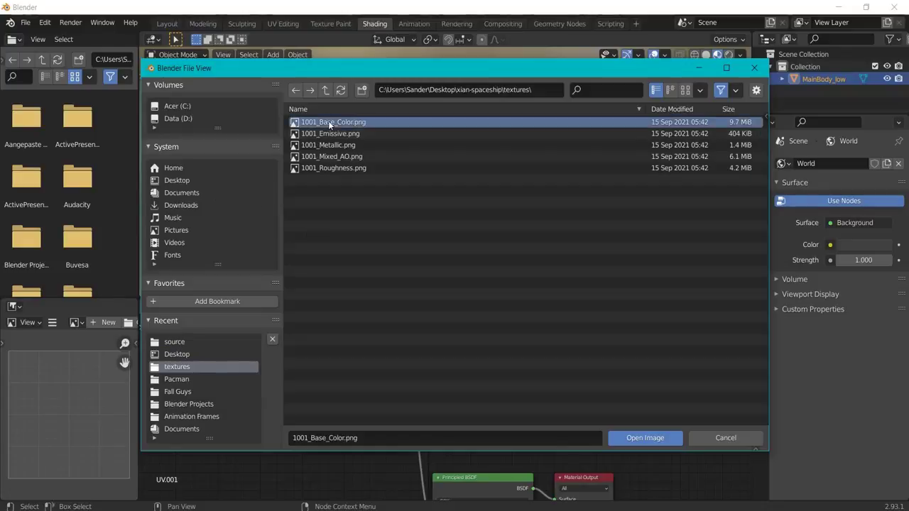
pyautogui.click(645, 437)
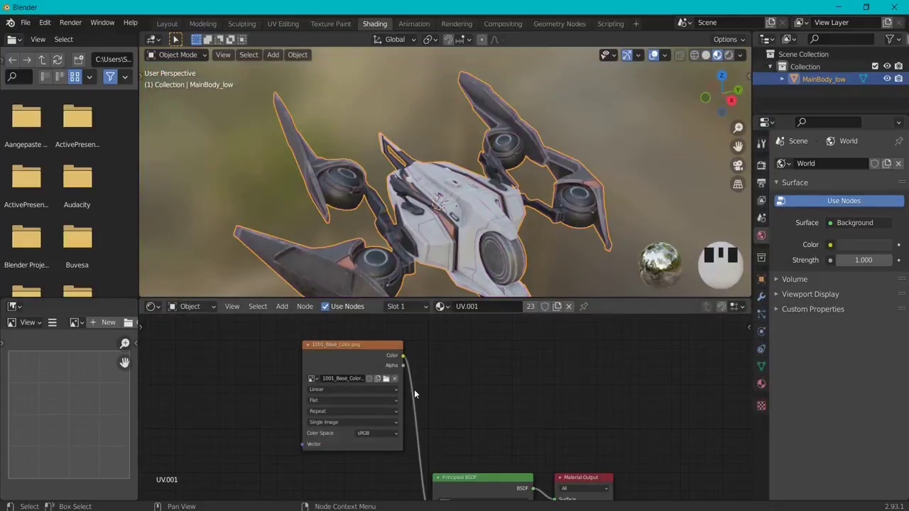
pyautogui.moveTo(652, 196); pyautogui.dragTo(680, 168, button='middle')
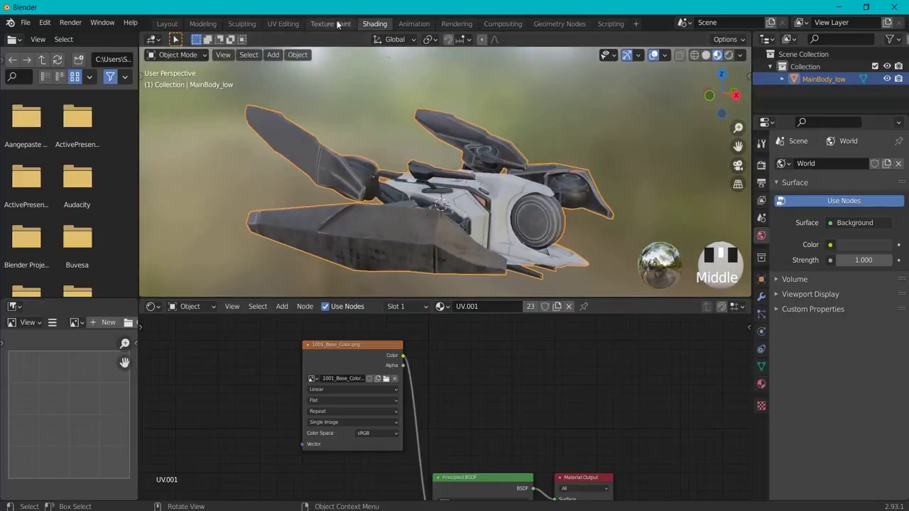
# Return to the Layout workspace and show the spaceship in Material Preview shading
pyautogui.click(201, 24)
pyautogui.click(165, 24)
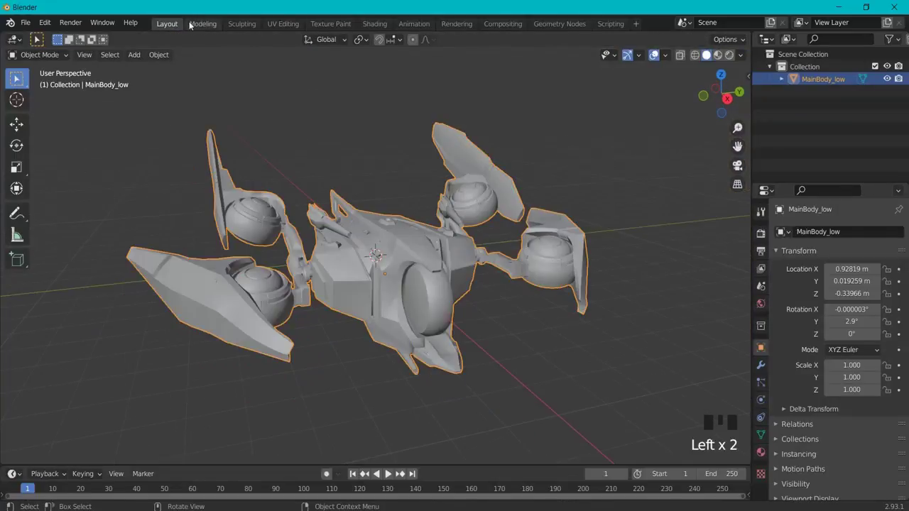
pyautogui.click(717, 56)
pyautogui.moveTo(692, 101)
pyautogui.mouseDown(button='middle')
pyautogui.moveTo(606, 162)
pyautogui.moveTo(536, 185)
pyautogui.moveTo(481, 178)
pyautogui.moveTo(432, 154)
pyautogui.moveTo(488, 112)
pyautogui.moveTo(600, 126)
pyautogui.moveTo(675, 152)
pyautogui.moveTo(488, 241)
pyautogui.mouseUp(button='middle')
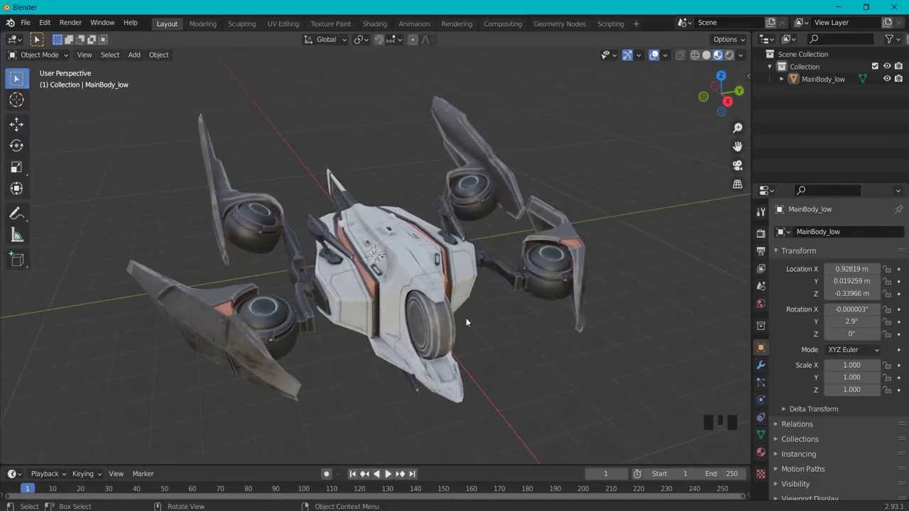
pyautogui.click(25, 22)
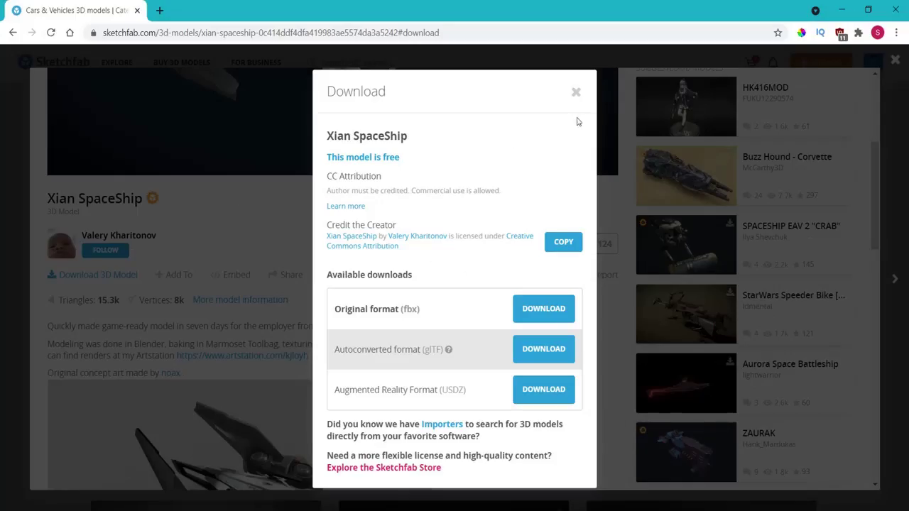
# In the browser, close the Xian SpaceShip download dialog and inspect the model in the Sketchfab 3D viewer from another angle
pyautogui.click(576, 92)
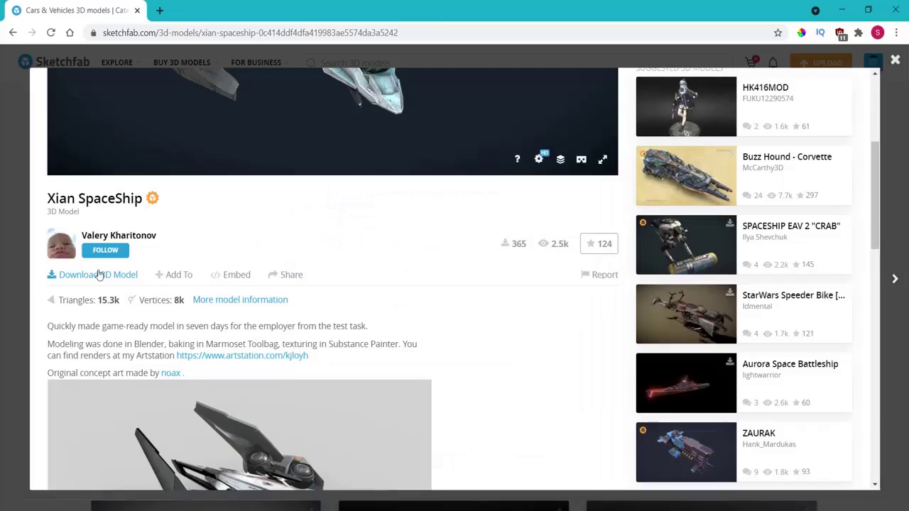
pyautogui.scroll(6, 201, 258)
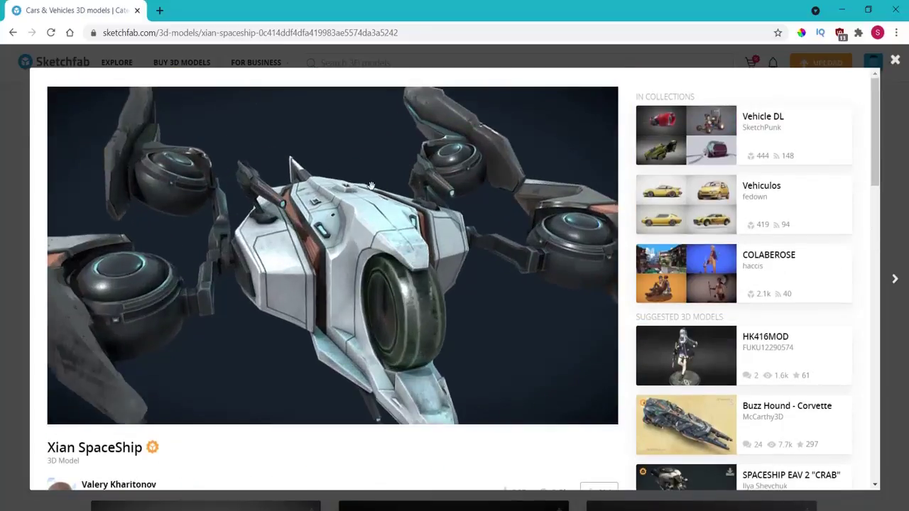
pyautogui.moveTo(182, 203)
pyautogui.mouseDown()
pyautogui.moveTo(409, 292)
pyautogui.moveTo(483, 264)
pyautogui.moveTo(432, 268)
pyautogui.moveTo(412, 298)
pyautogui.mouseUp()
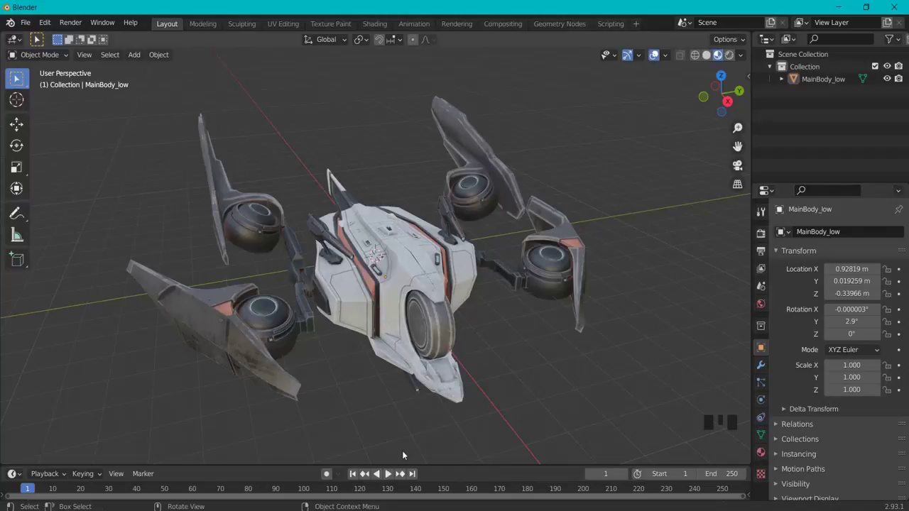